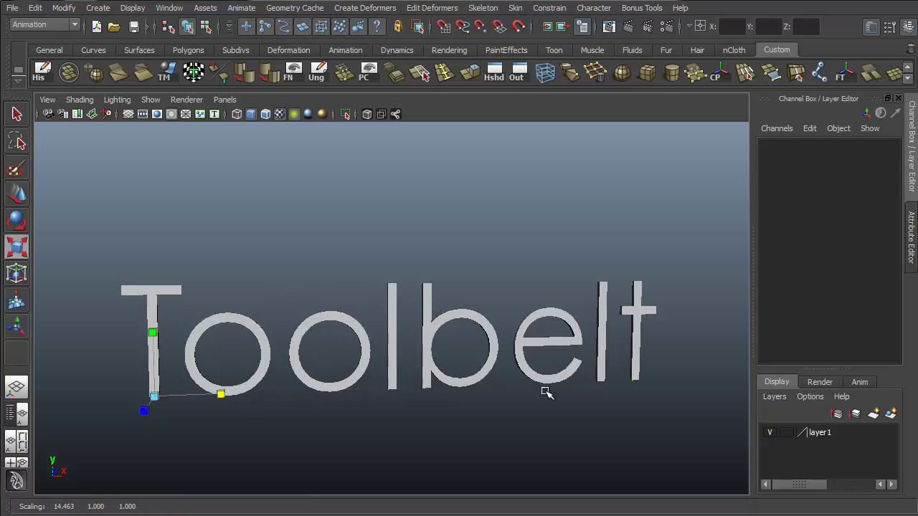
Select the 'the' text mesh and move it up above 'Maya' in the title.
key(e)
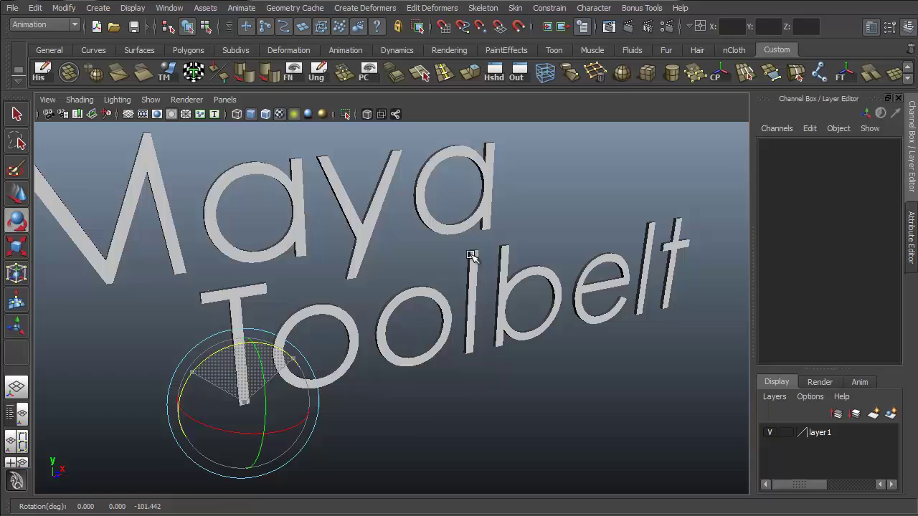
key(w)
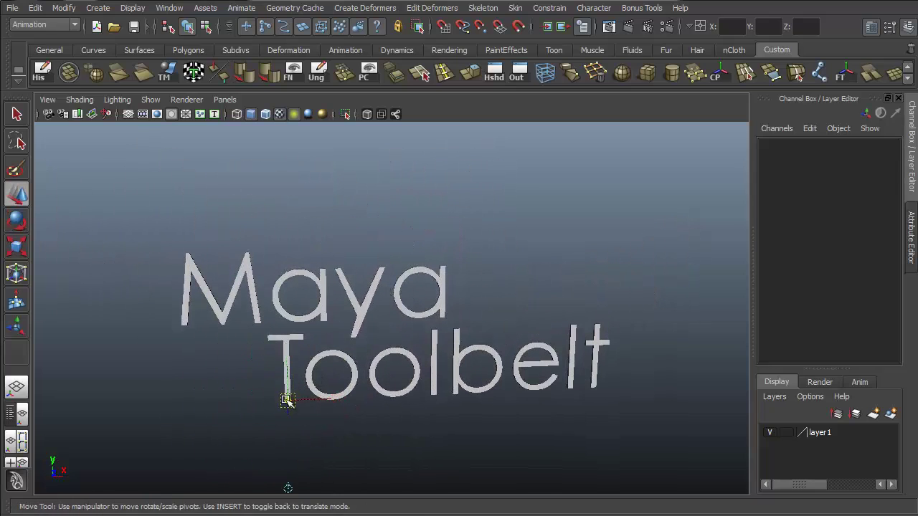
click(219, 319)
drag(217, 220, 606, 271)
key(q)
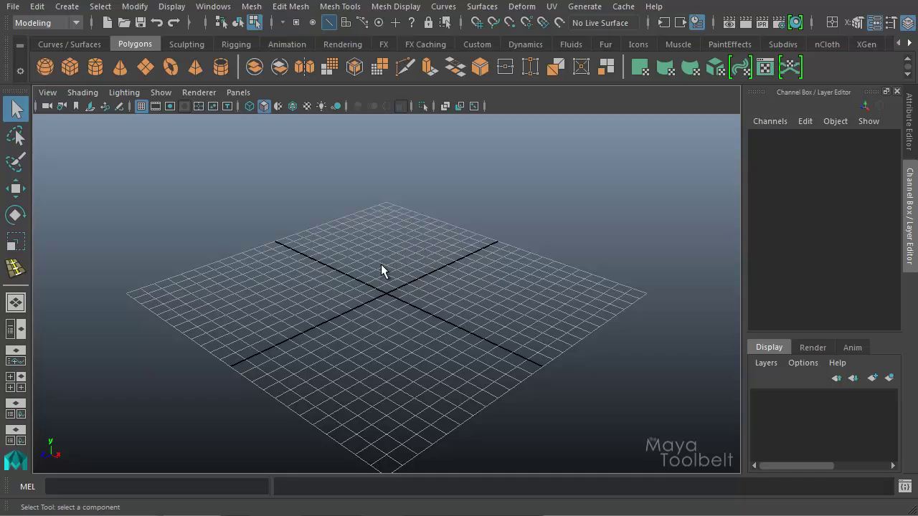
Open the Insert Edge Loop option box from the Mesh Tools menu to show its Tool Settings.
click(295, 9)
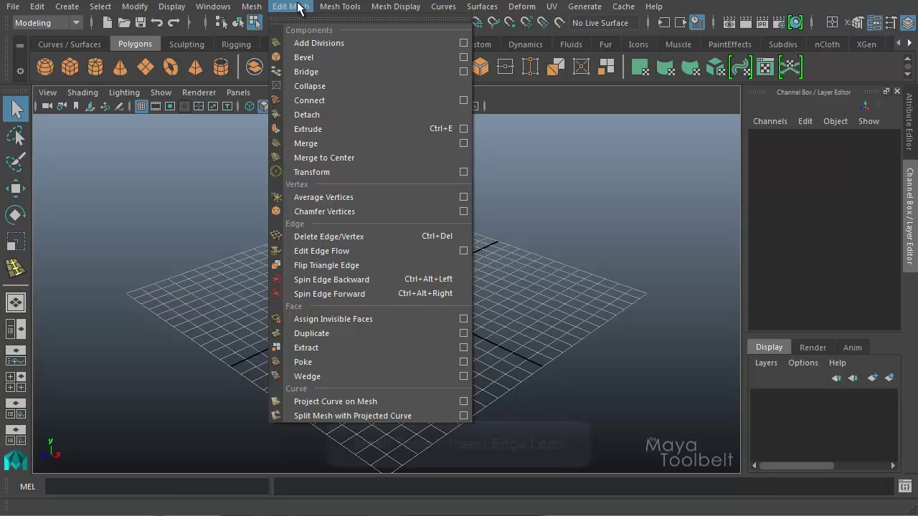
mouse_move(342, 7)
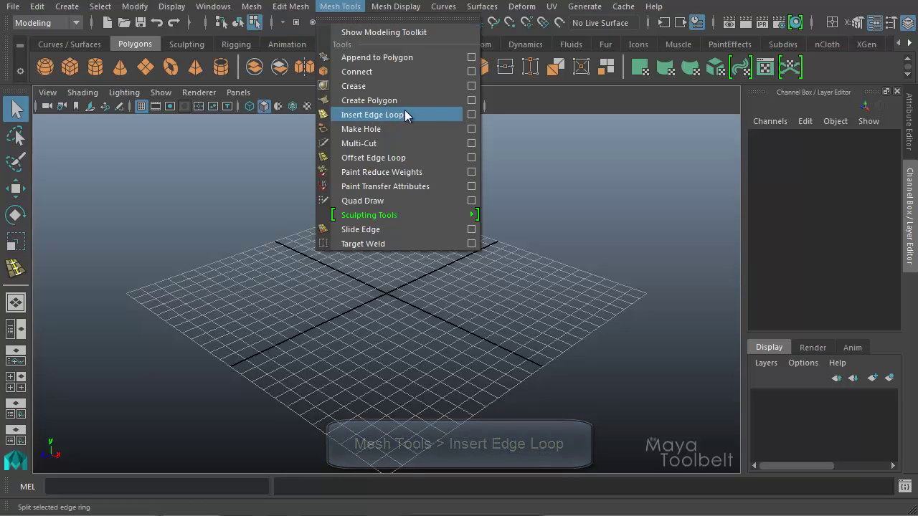
click(472, 115)
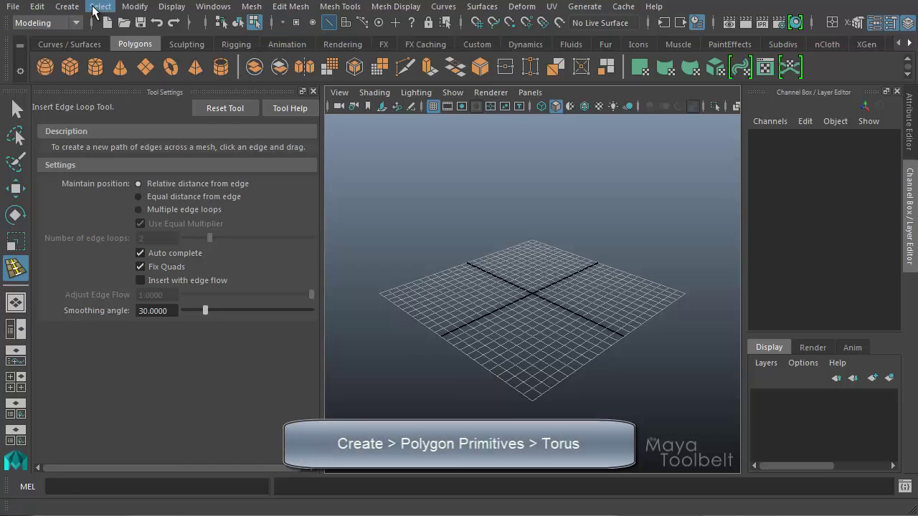
Draw a polygon torus (radius 5.66791, section radius 1.9) on the grid and view it close from above.
click(64, 6)
mouse_move(191, 53)
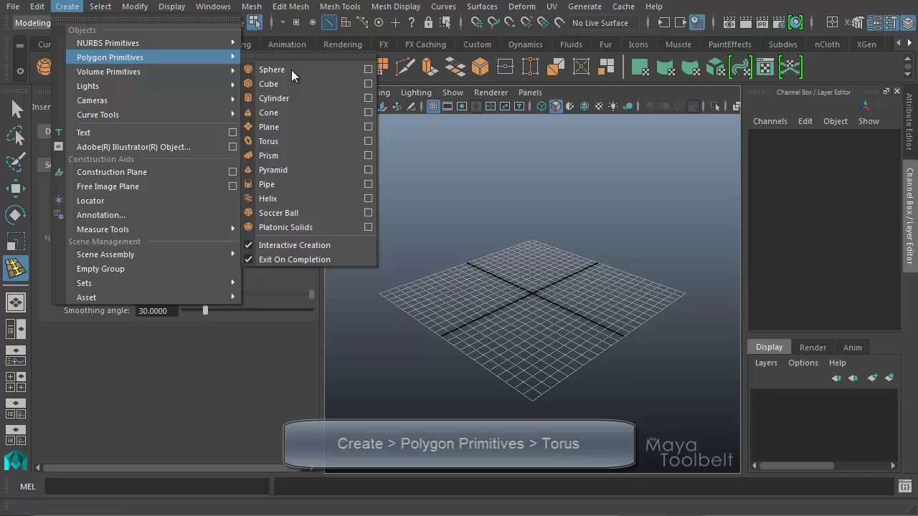
click(277, 143)
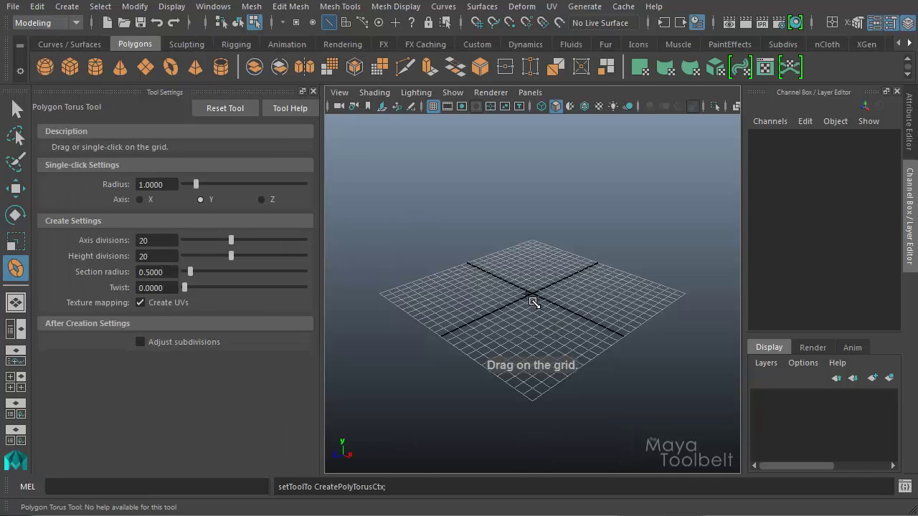
drag(531, 300, 599, 290)
alt+drag(525, 314, 583, 292)
key(w)
alt+right_drag(582, 293, 739, 369)
alt+drag(537, 349, 493, 342)
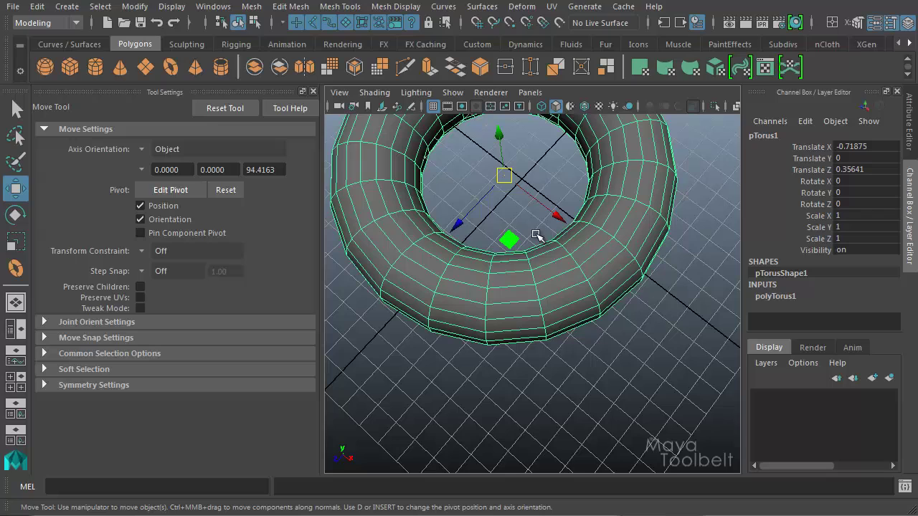
Start Insert Edge Loop, add a test loop across the torus ring, then undo it.
click(457, 224)
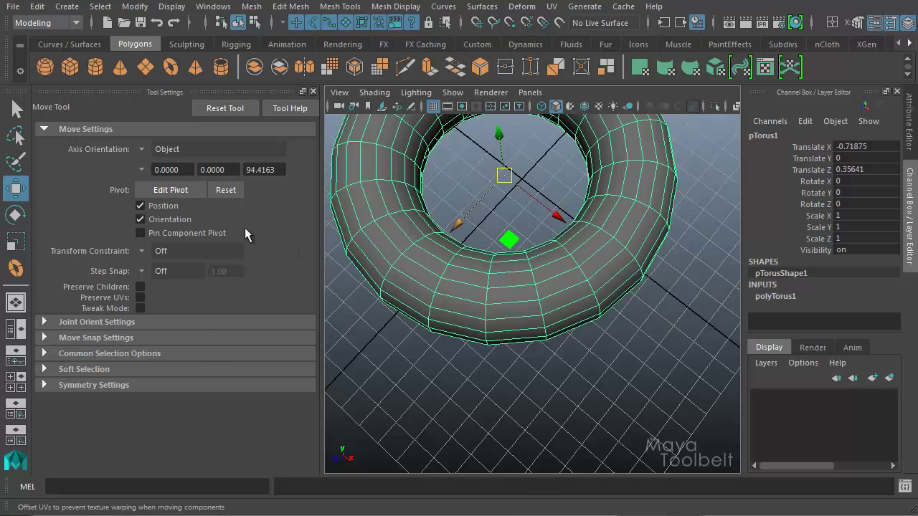
click(340, 7)
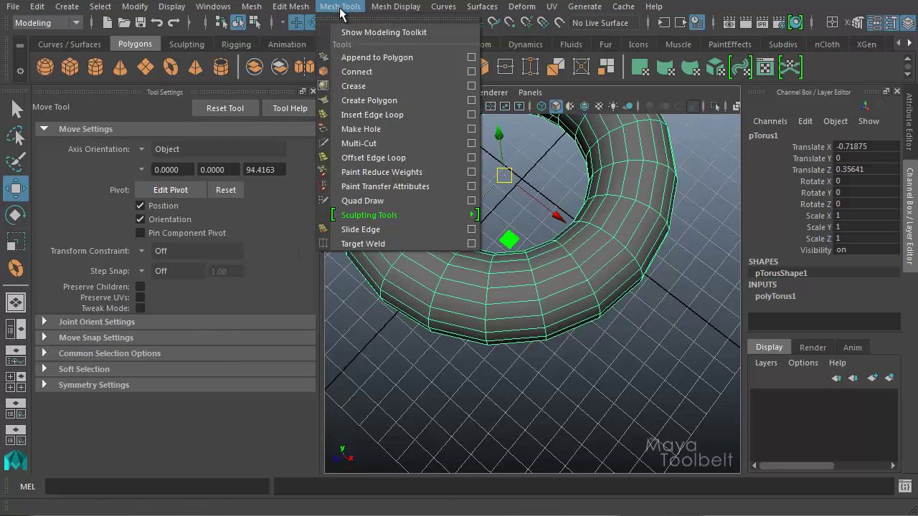
click(373, 115)
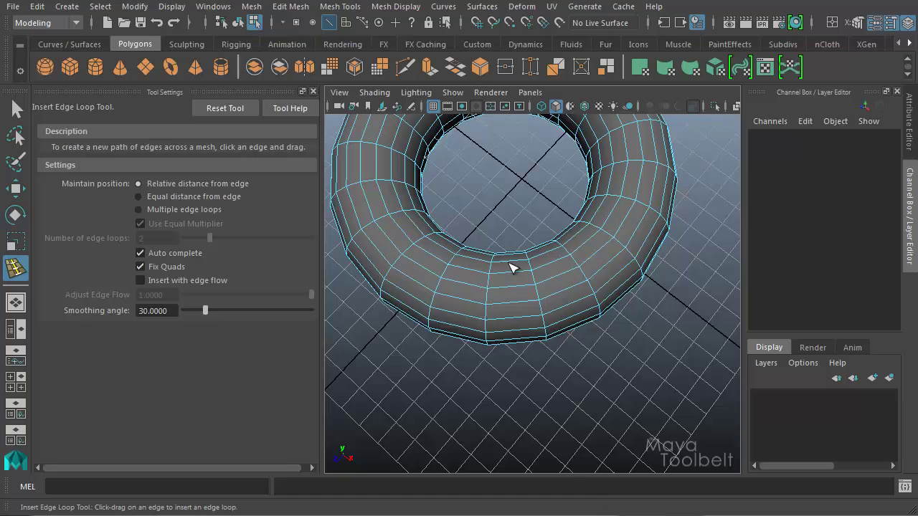
drag(513, 275, 515, 301)
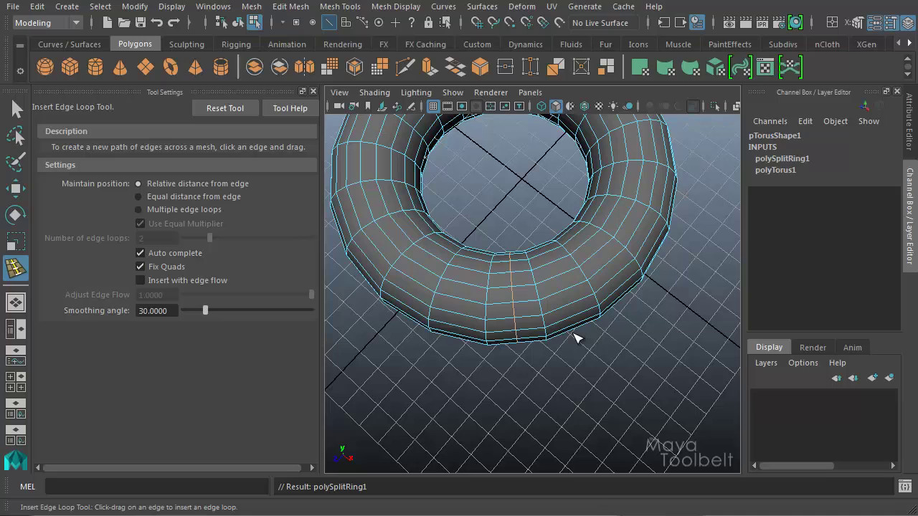
key(ctrl+z)
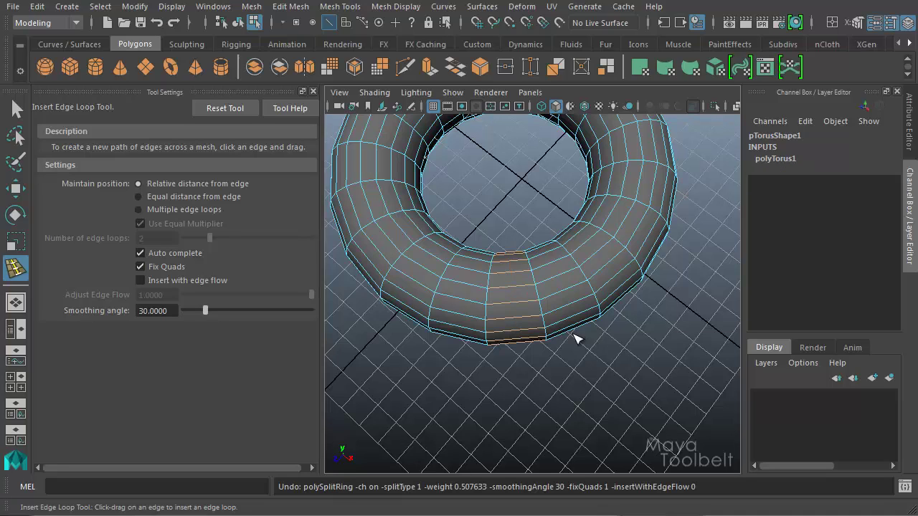
click(167, 280)
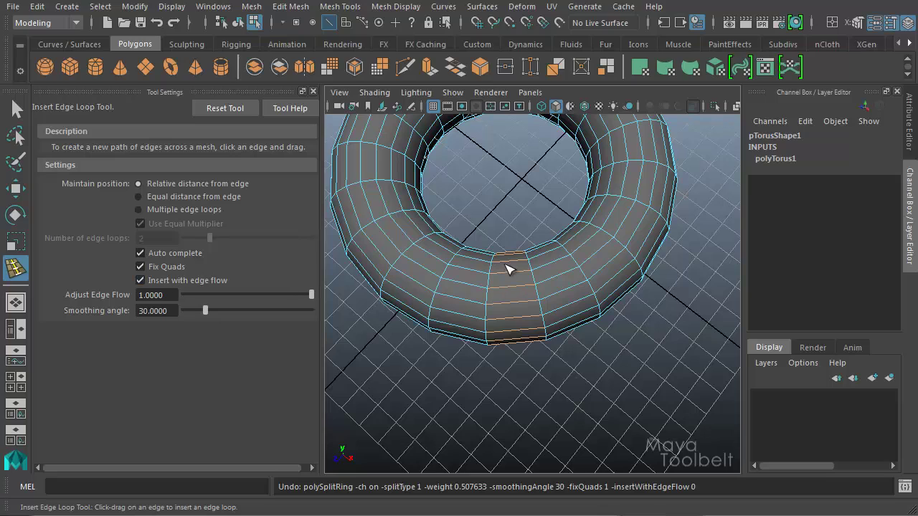
click(167, 280)
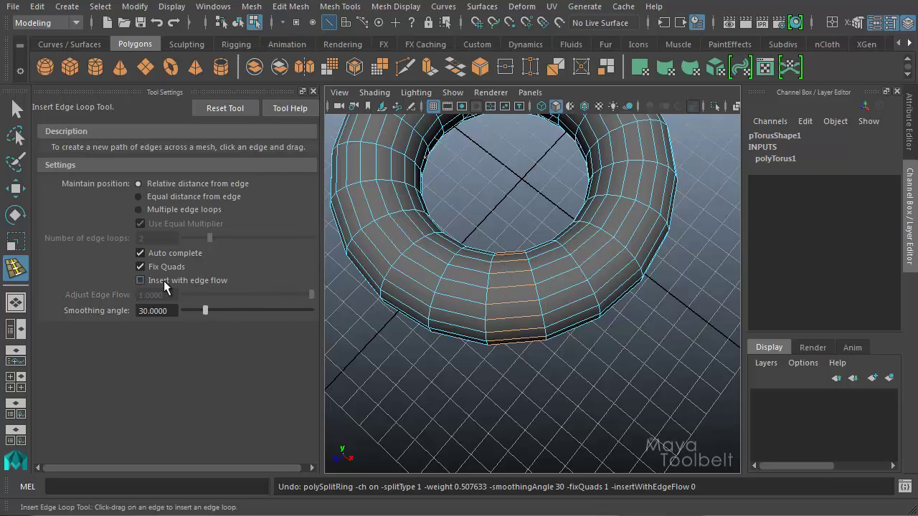
drag(513, 289, 515, 292)
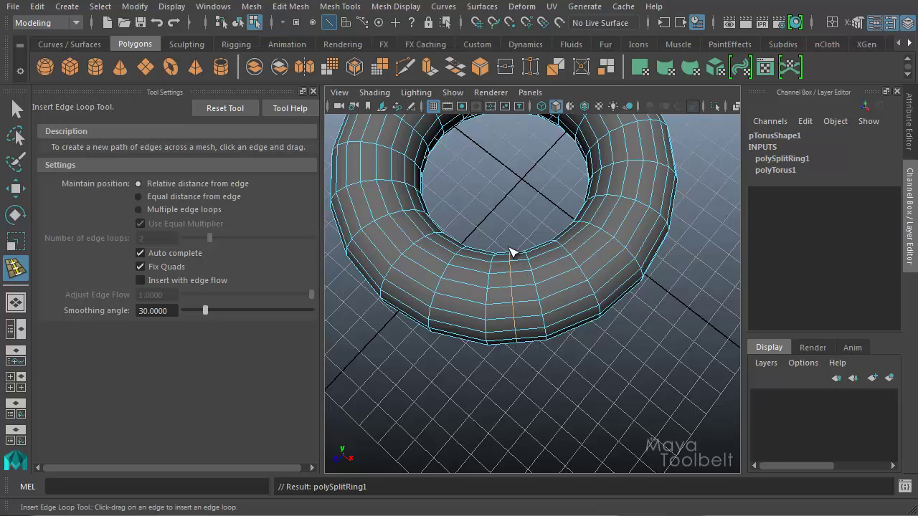
alt+drag(560, 317, 535, 283)
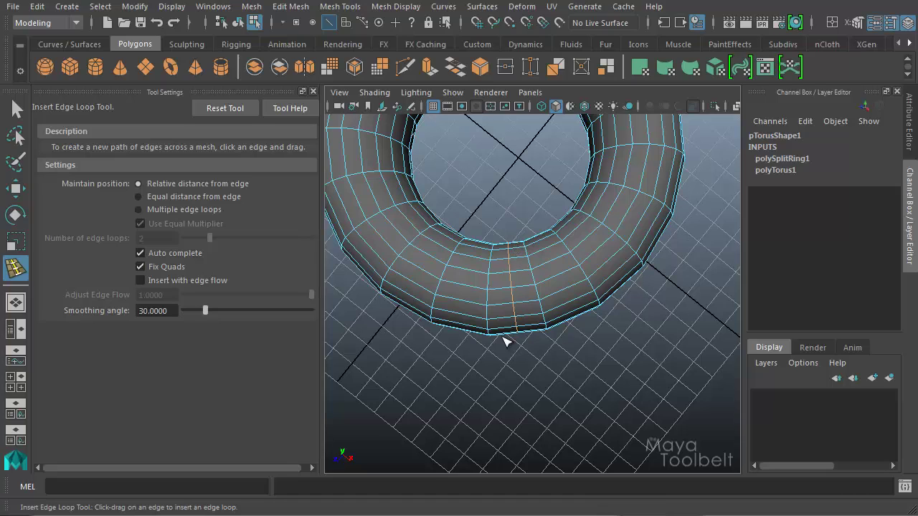
Undo the last loop, enable Insert with edge flow, and insert polySplitRing1 across the torus front.
key(ctrl+z)
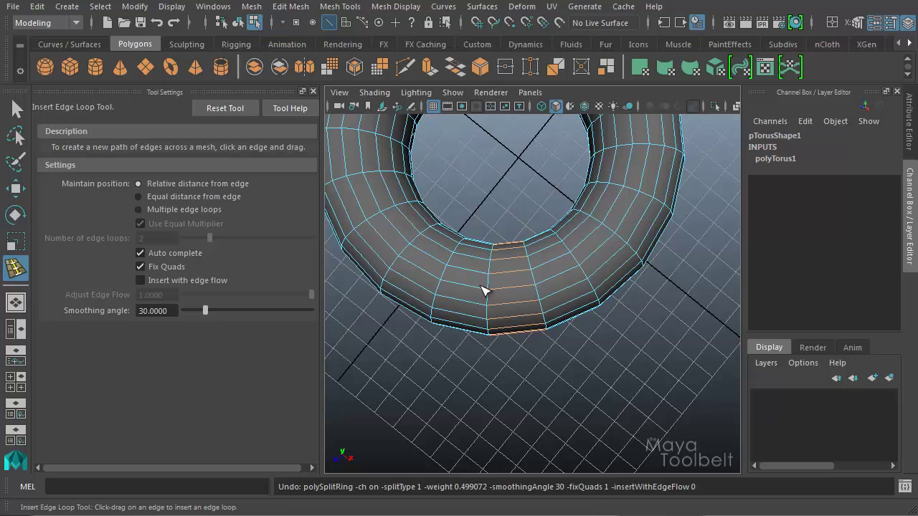
click(176, 283)
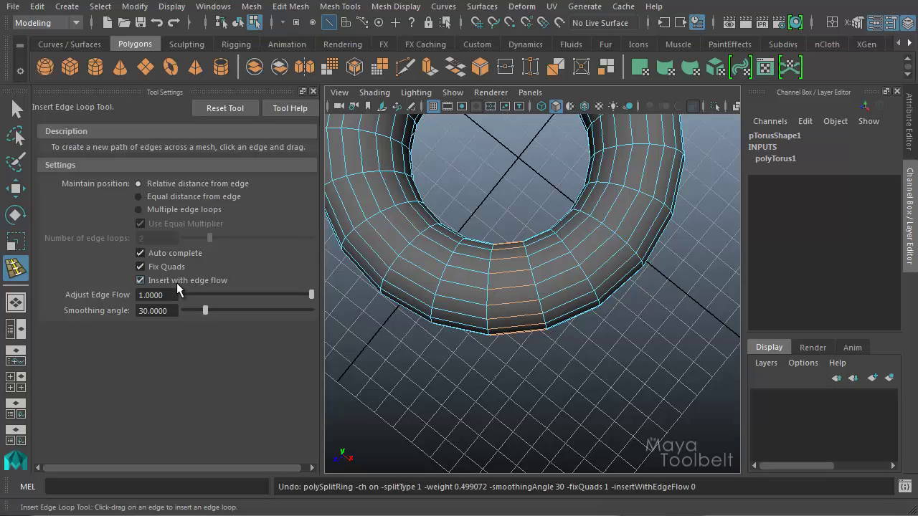
drag(513, 273, 512, 281)
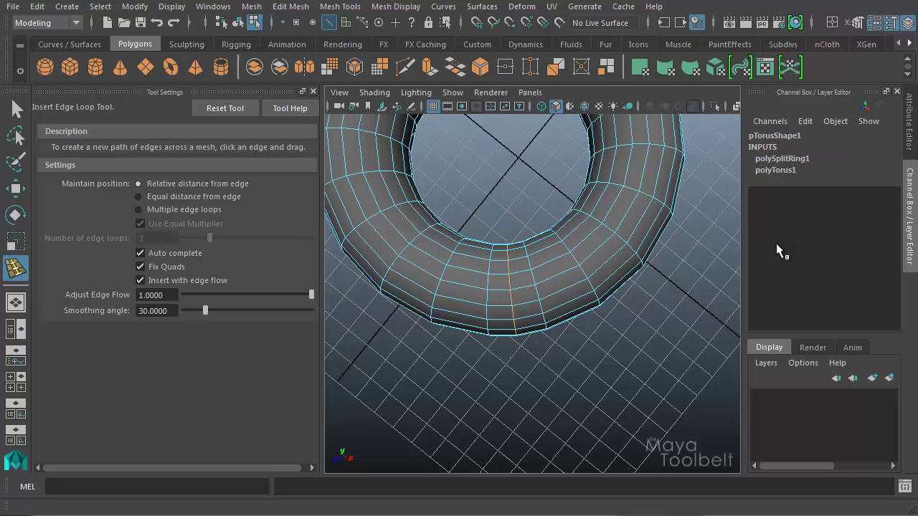
Expand polySplitRing1 in the Channel Box and pick Adjust Edge Flow for viewport sliding.
key(w)
click(782, 158)
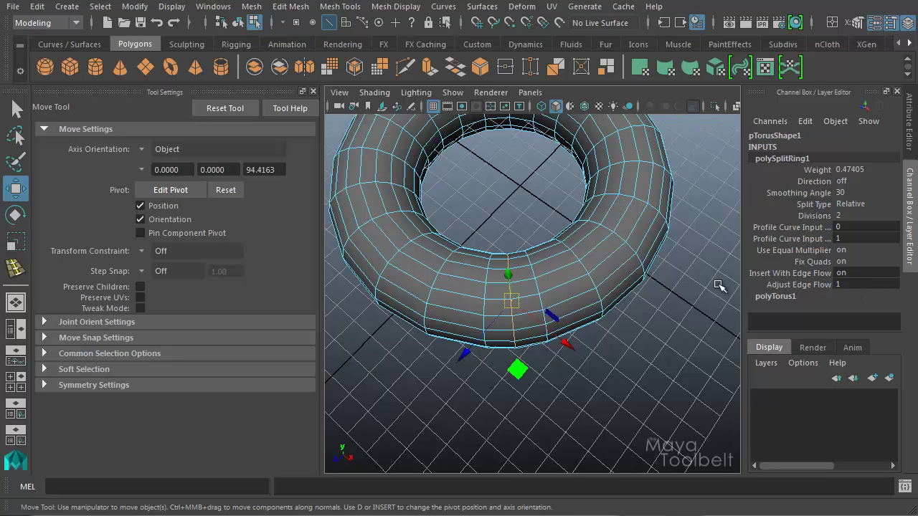
click(15, 267)
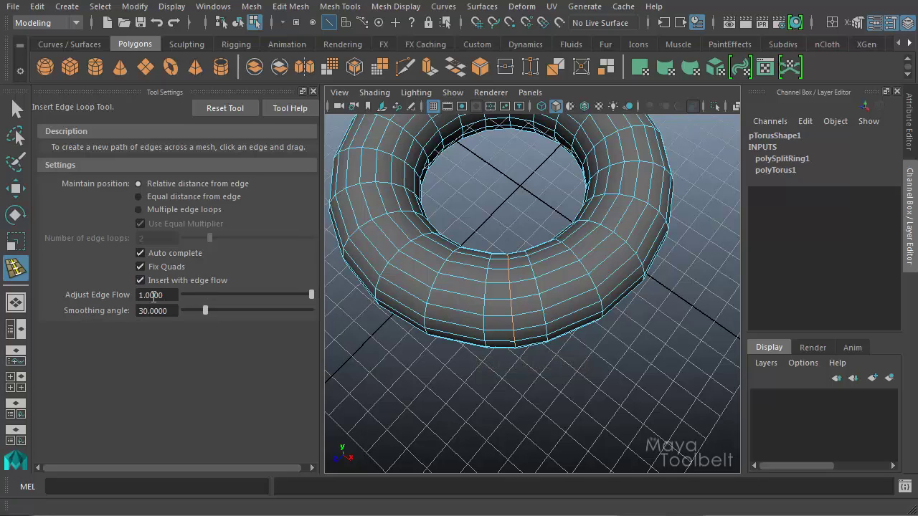
click(15, 109)
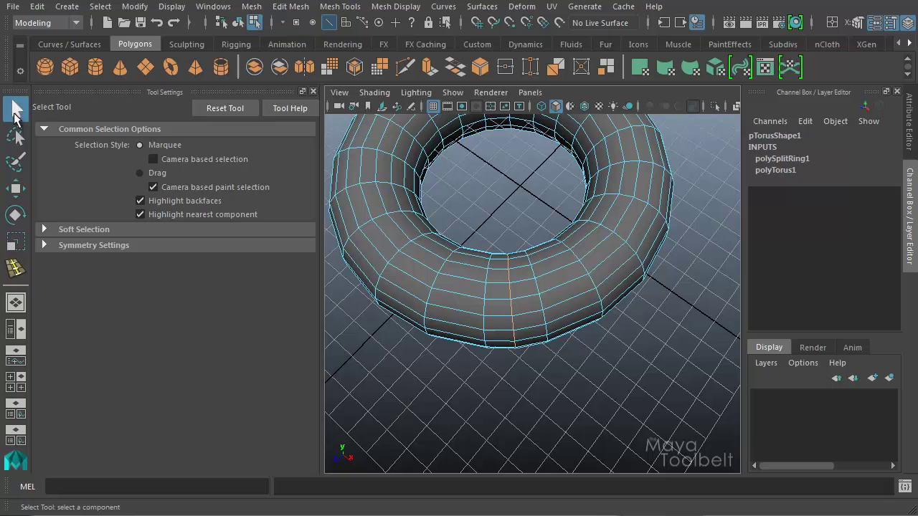
click(781, 158)
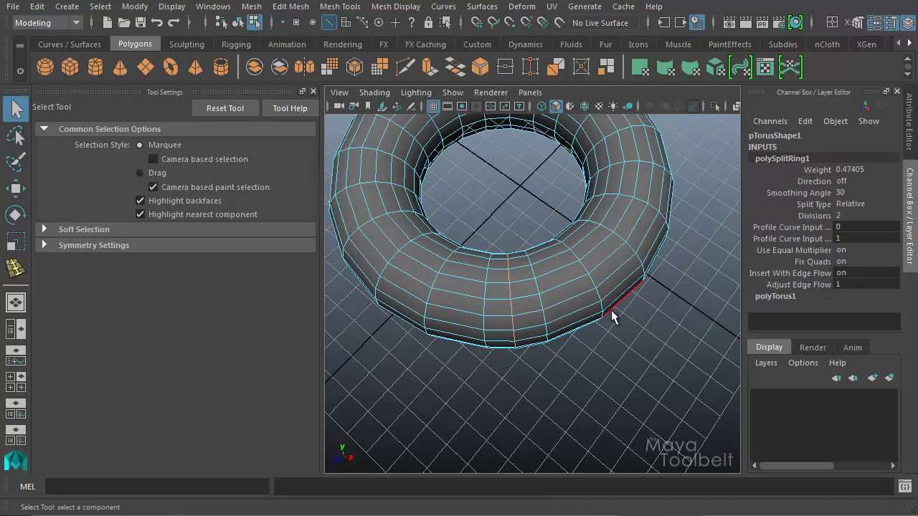
scroll(569, 290, up, 5)
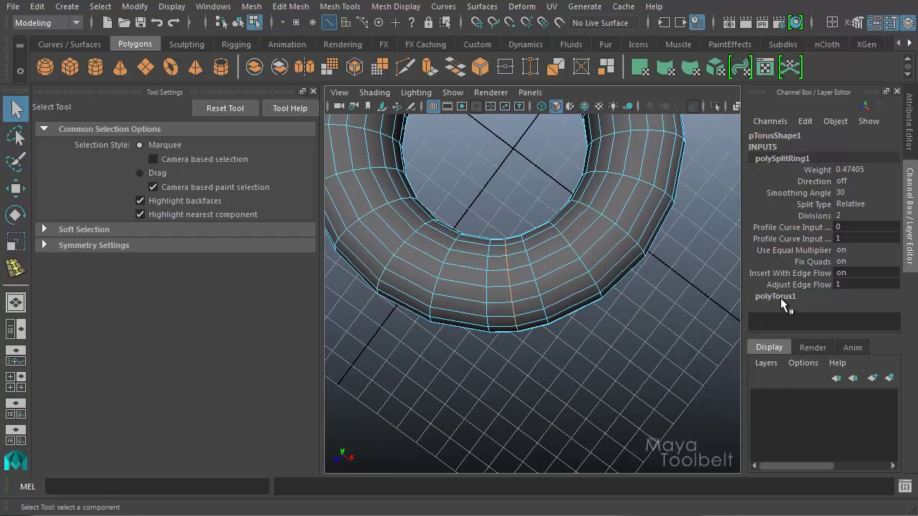
click(799, 285)
middle_drag(615, 349, 669, 347)
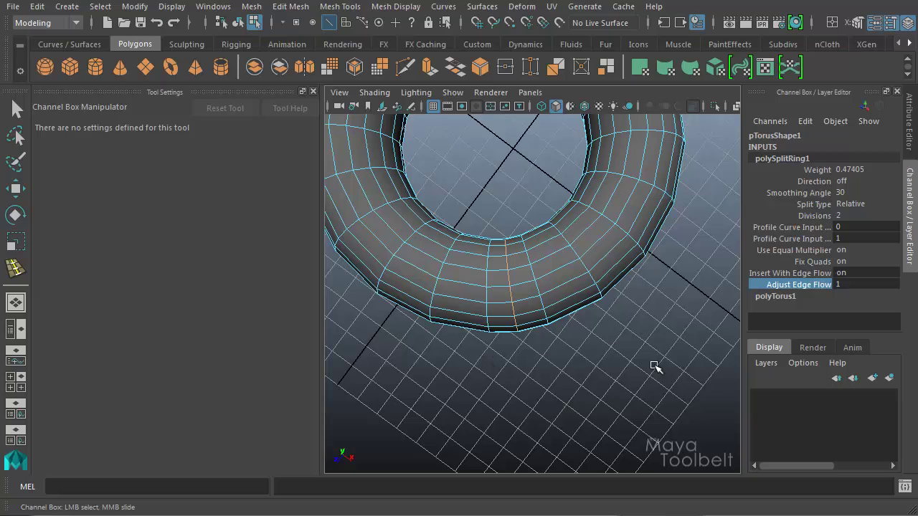
Slide Adjust Edge Flow between 0 and 1 to compare how the loop bends.
middle_drag(626, 364, 549, 377)
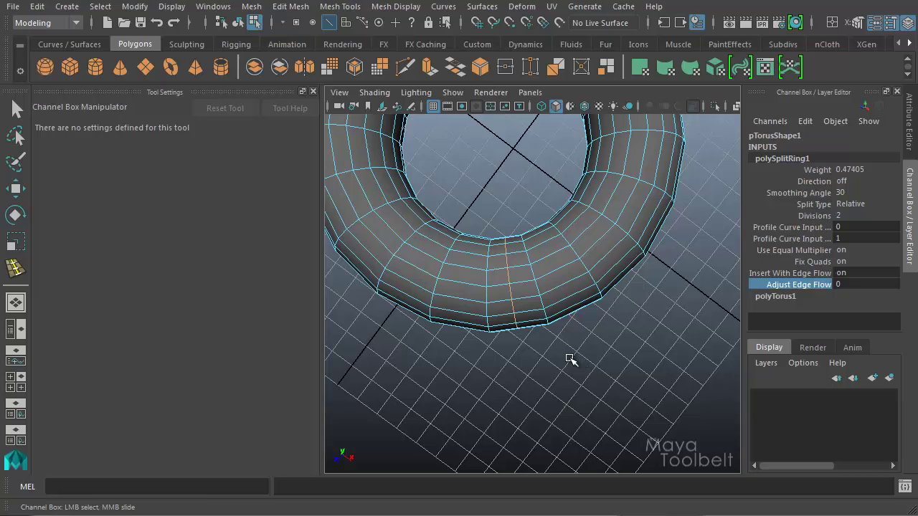
middle_drag(572, 361, 633, 360)
scroll(672, 295, up, 3)
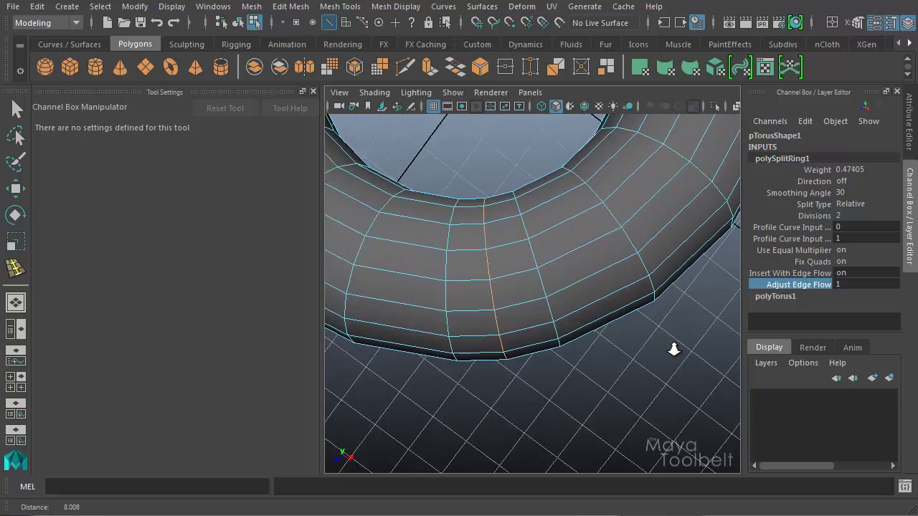
scroll(649, 332, up, 2)
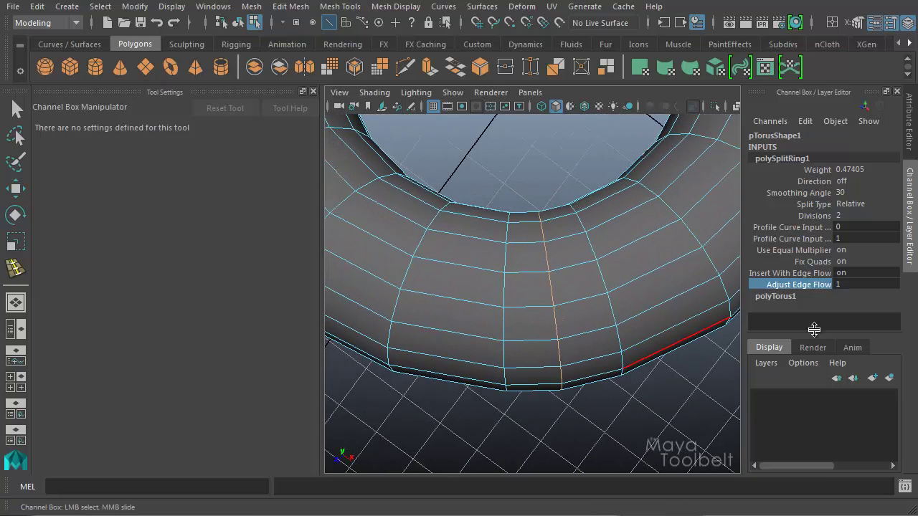
middle_drag(731, 324, 594, 363)
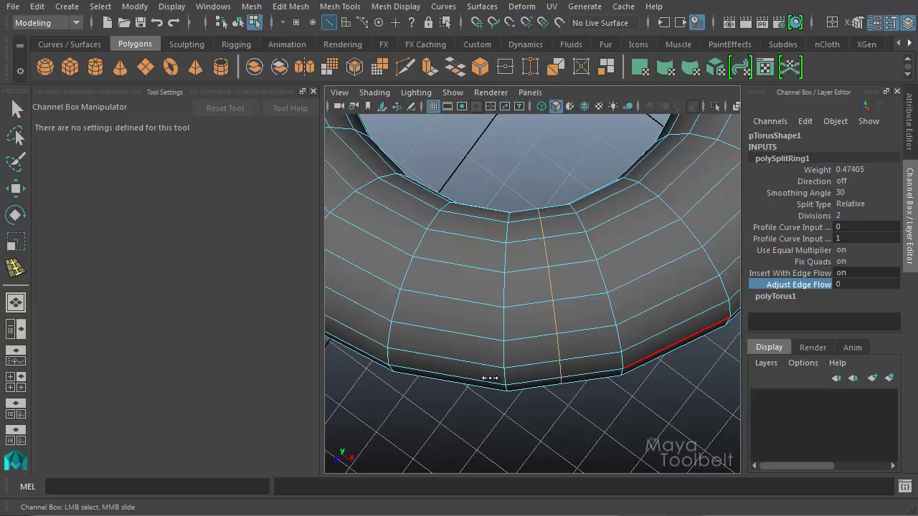
middle_drag(490, 378, 785, 353)
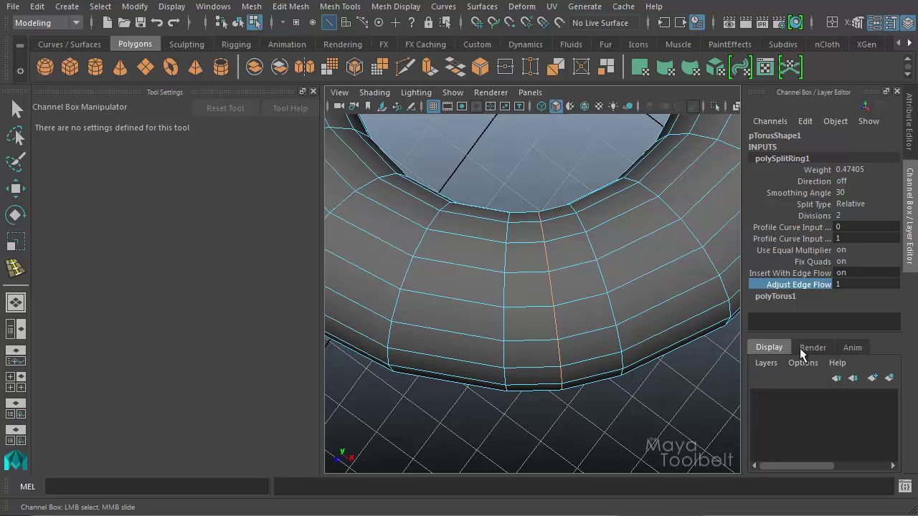
middle_drag(666, 385, 481, 419)
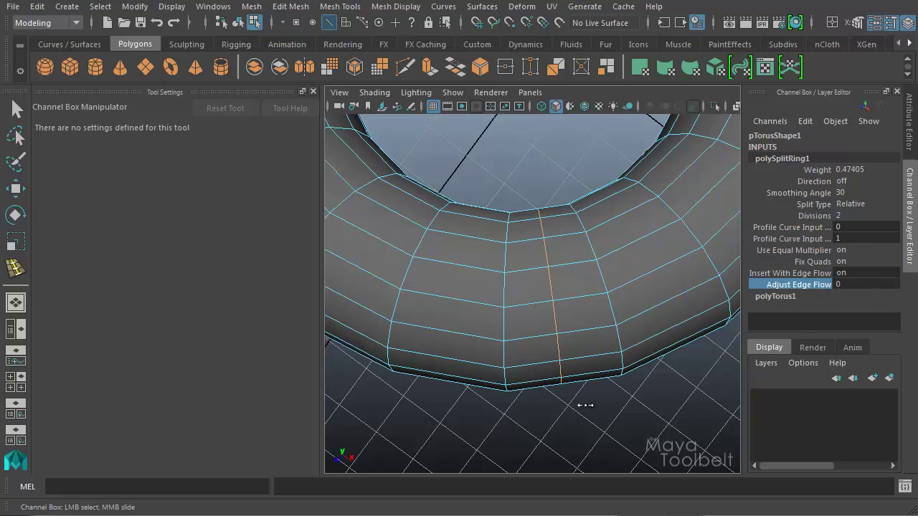
middle_drag(586, 405, 624, 403)
Set Adjust Edge Flow to 0.5 in the Channel Box.
click(872, 286)
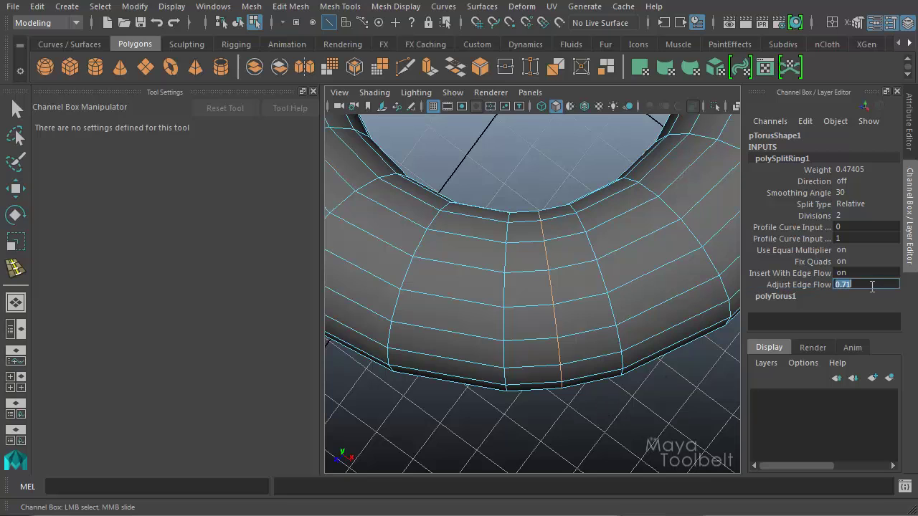
text(0.5)
key(Return)
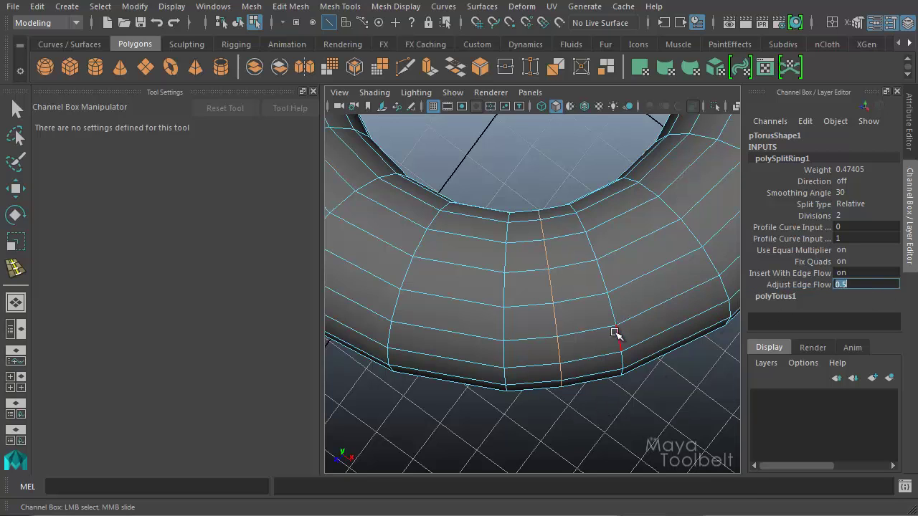
scroll(628, 301, down, 5)
alt+drag(632, 320, 553, 273)
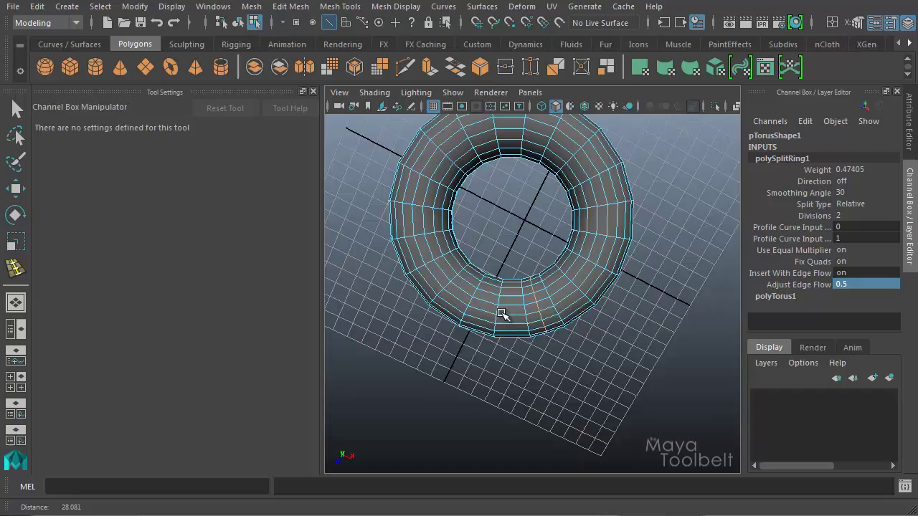
Reactivate the Insert Edge Loop Tool with the Y hotkey.
key(y)
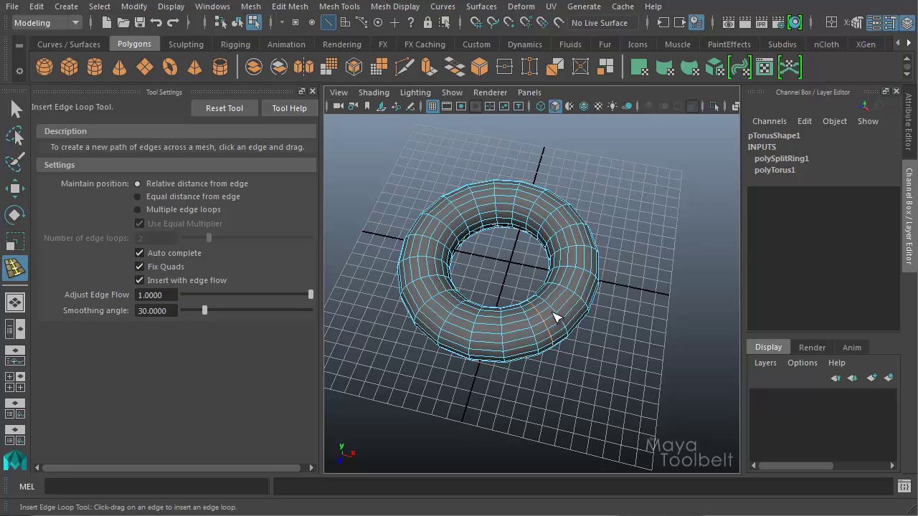
click(334, 7)
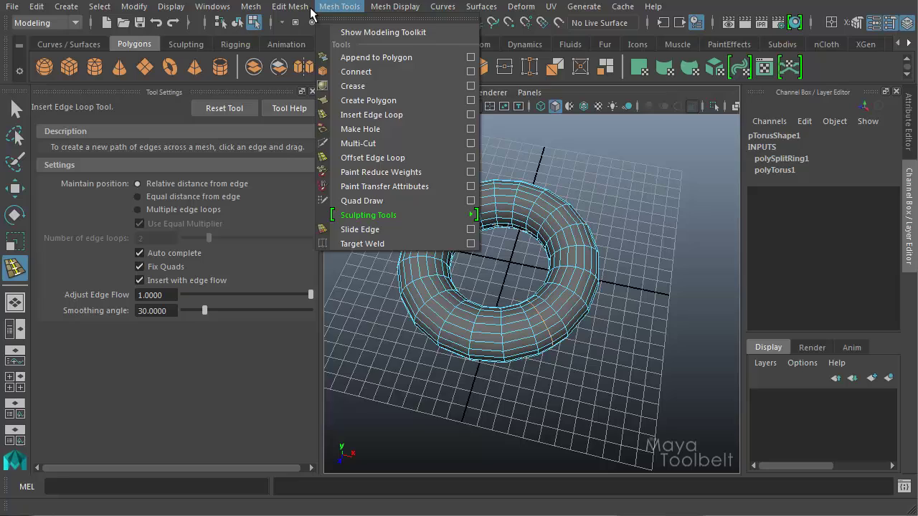
mouse_move(297, 8)
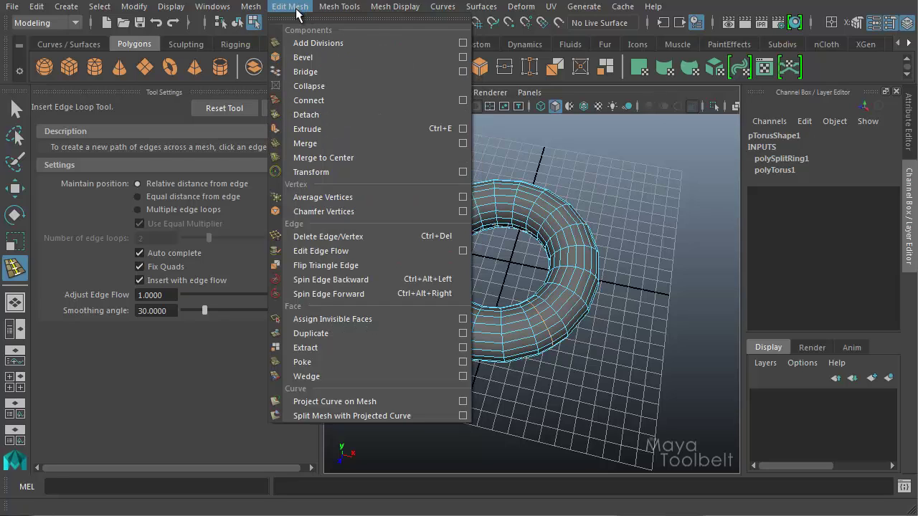
mouse_move(349, 6)
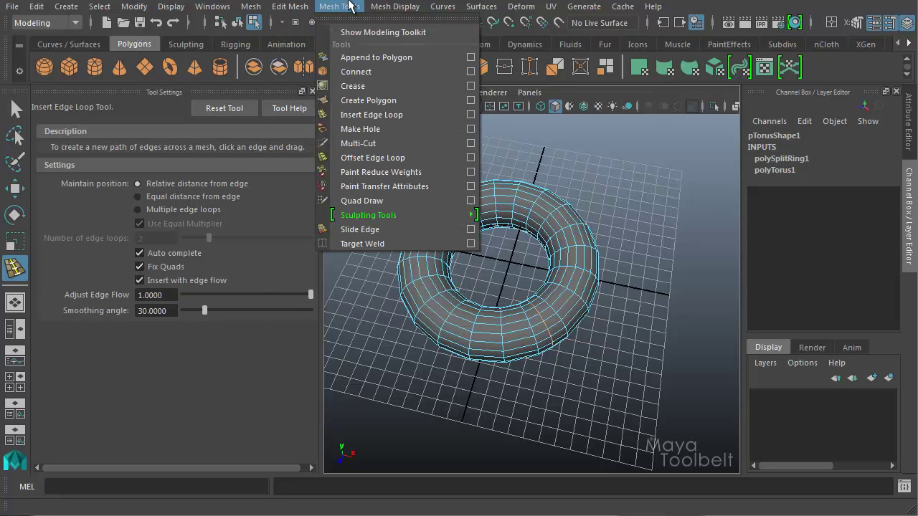